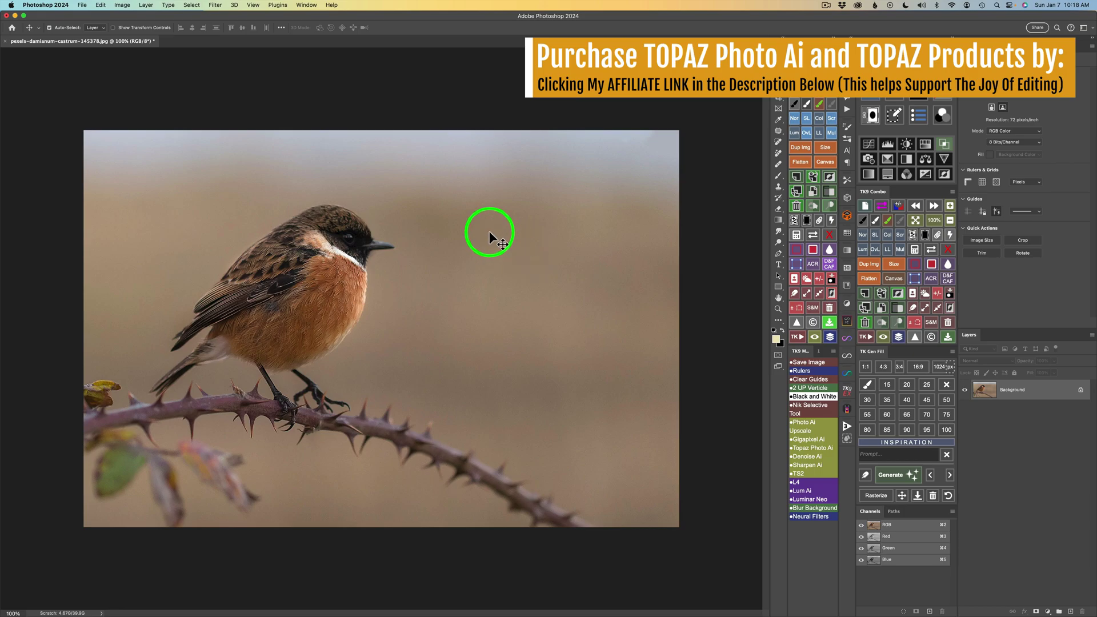
Run Filter > Topaz Labs > Topaz Photo AI on the bird photo in Photoshop
left_click(215, 6)
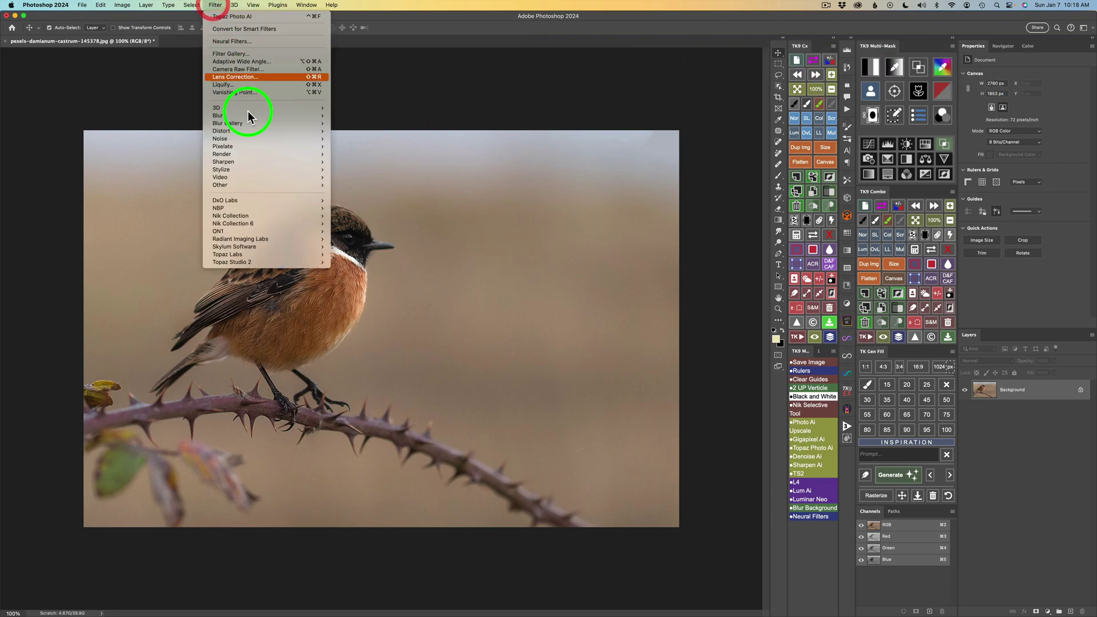
mouse_move(274, 255)
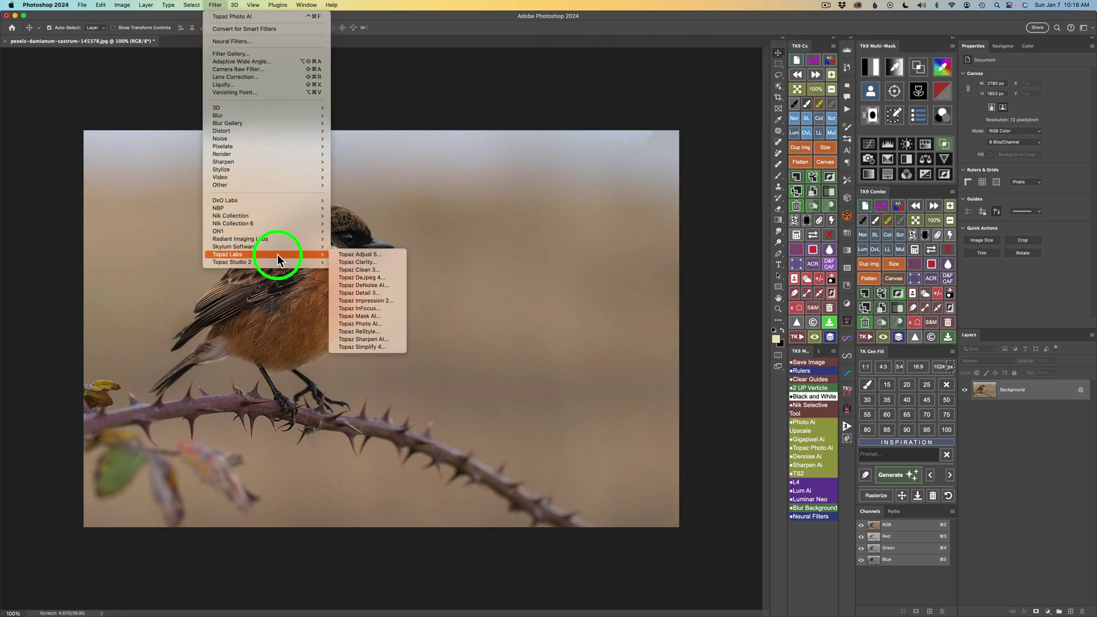
left_click(368, 324)
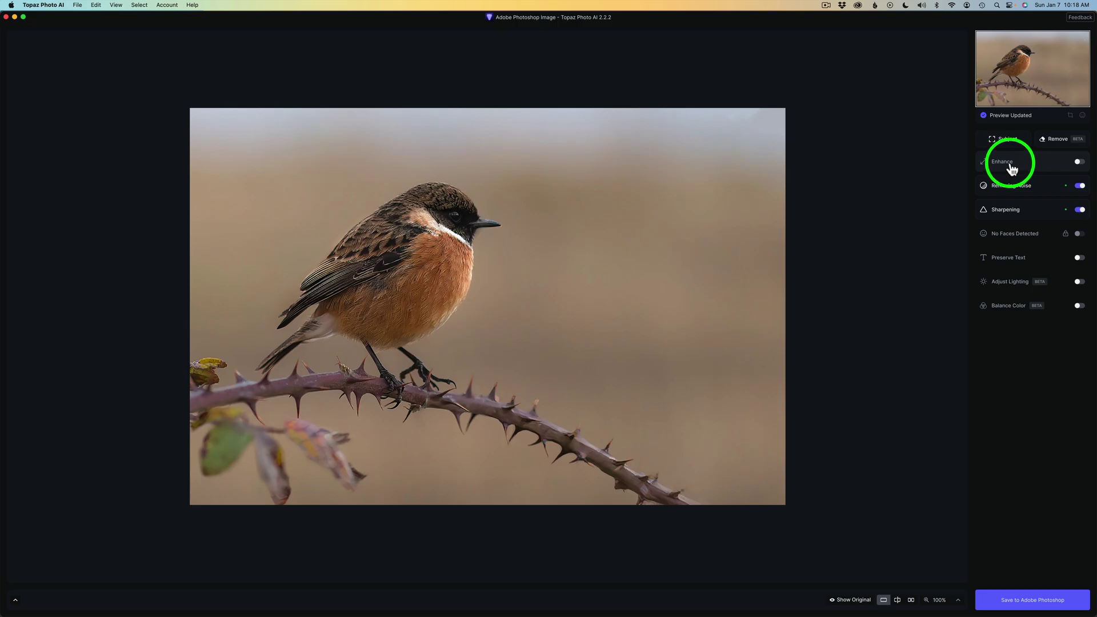
Enable Enhance on the bird photo, then quit Topaz Photo AI and confirm to return to Photoshop
left_click(1010, 168)
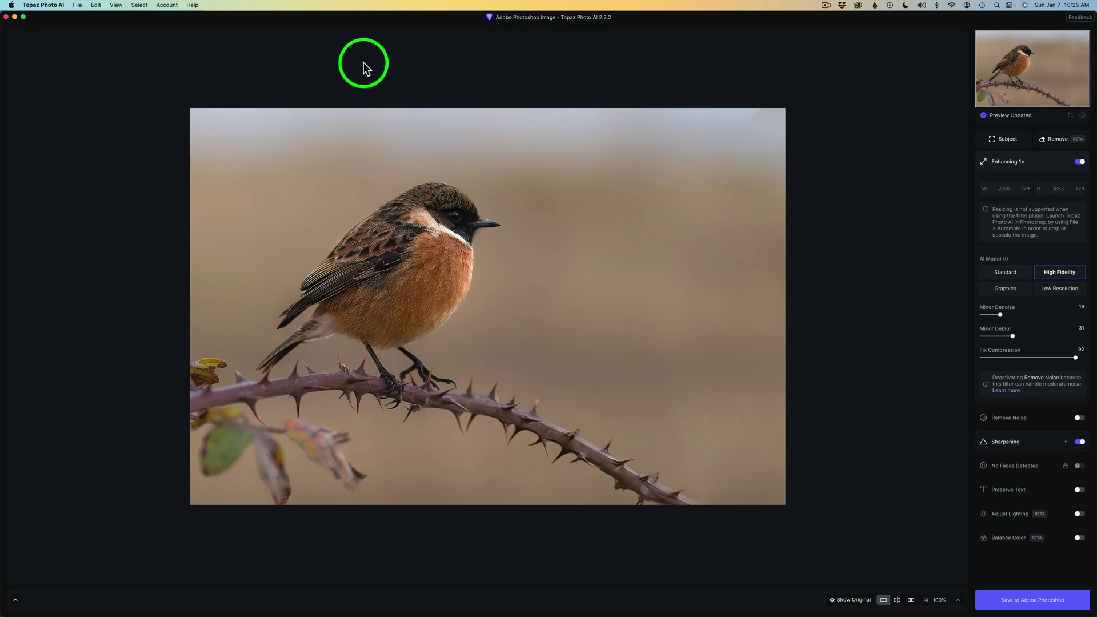
left_click(48, 8)
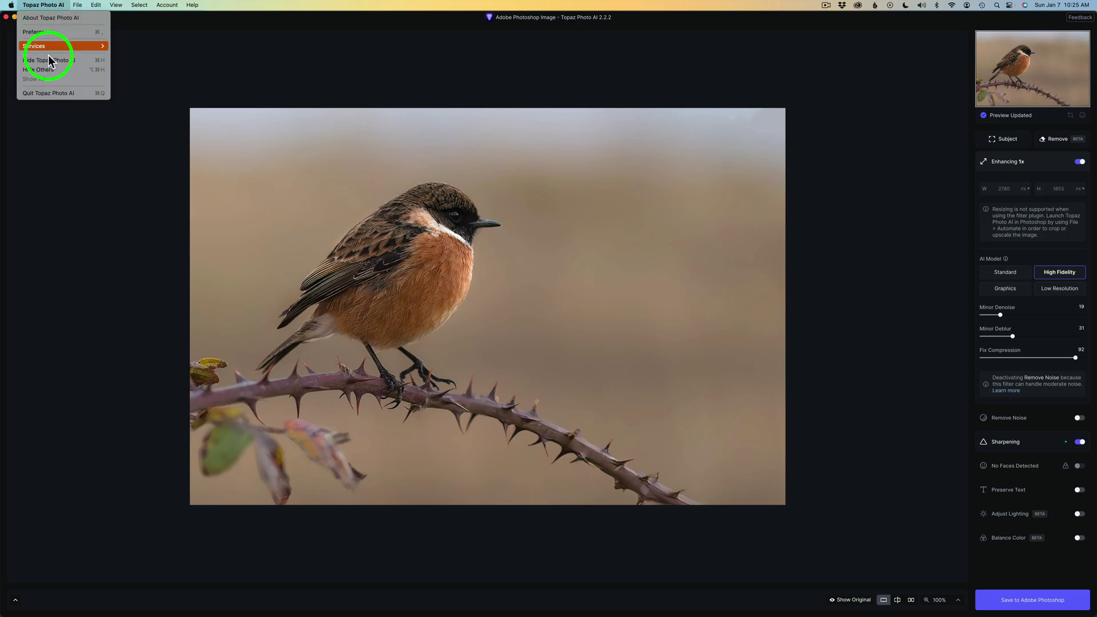
left_click(53, 96)
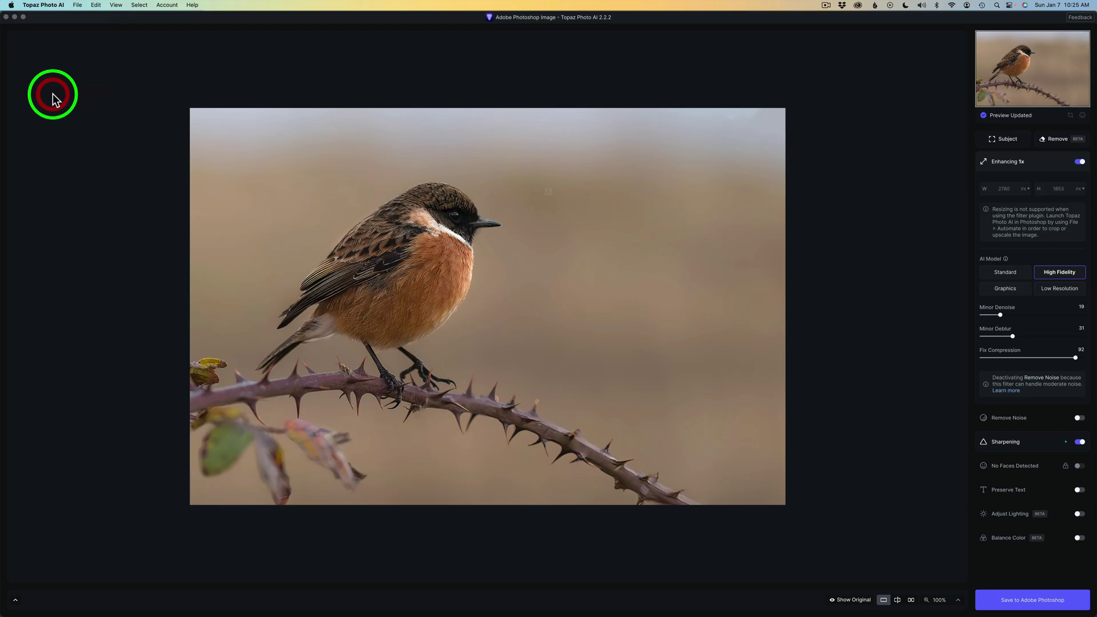
left_click(543, 218)
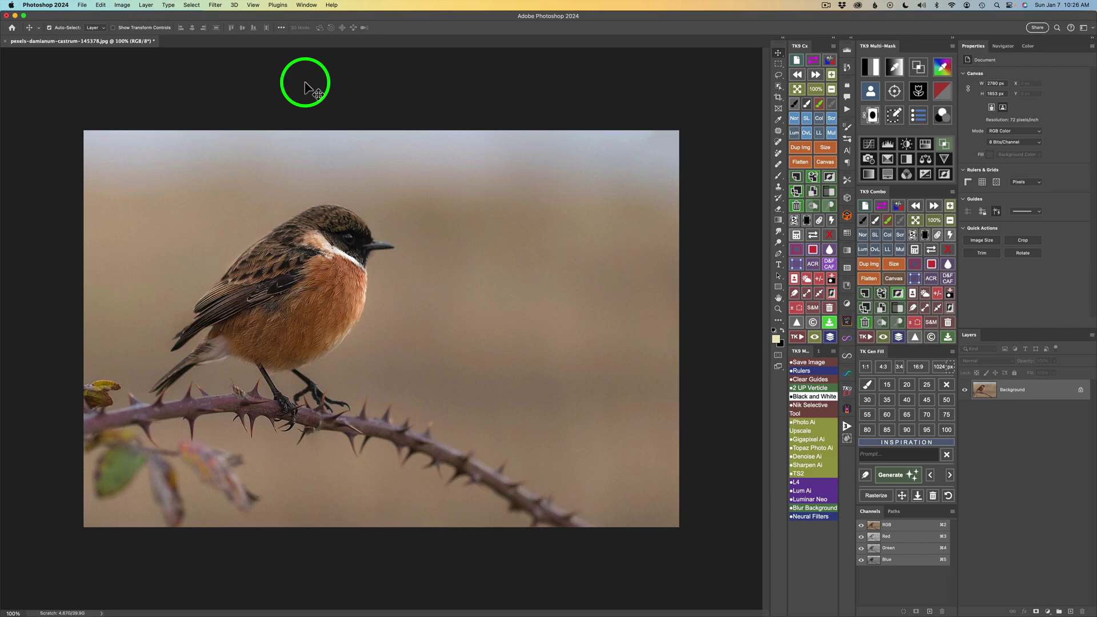
Launch Topaz Photo AI standalone via File > Automate > Topaz Photo AI
left_click(83, 7)
mouse_move(154, 210)
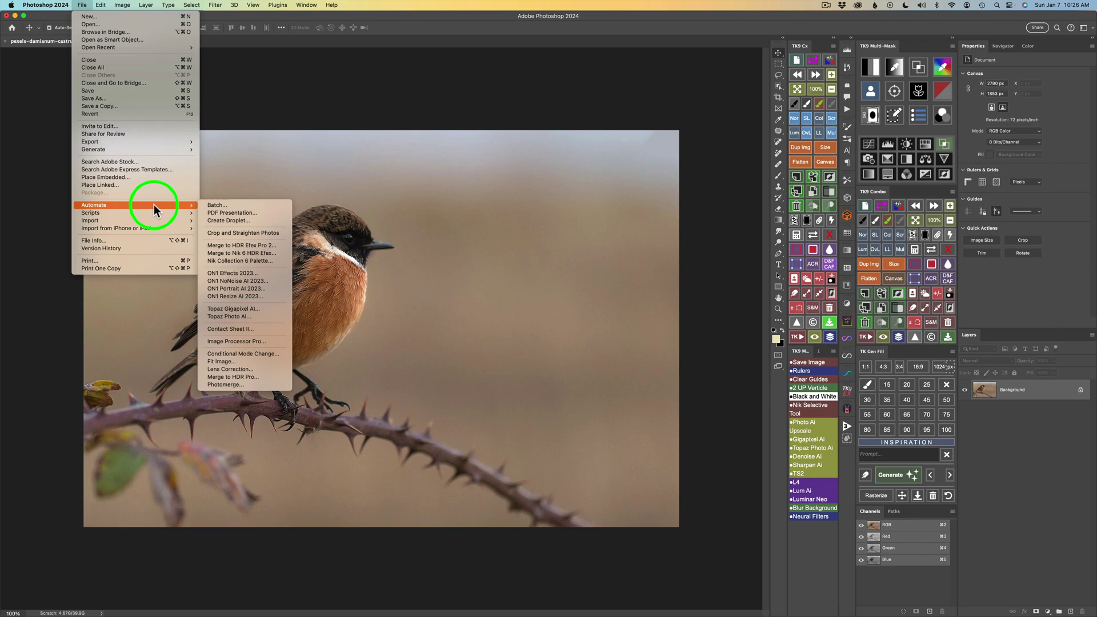
left_click(241, 317)
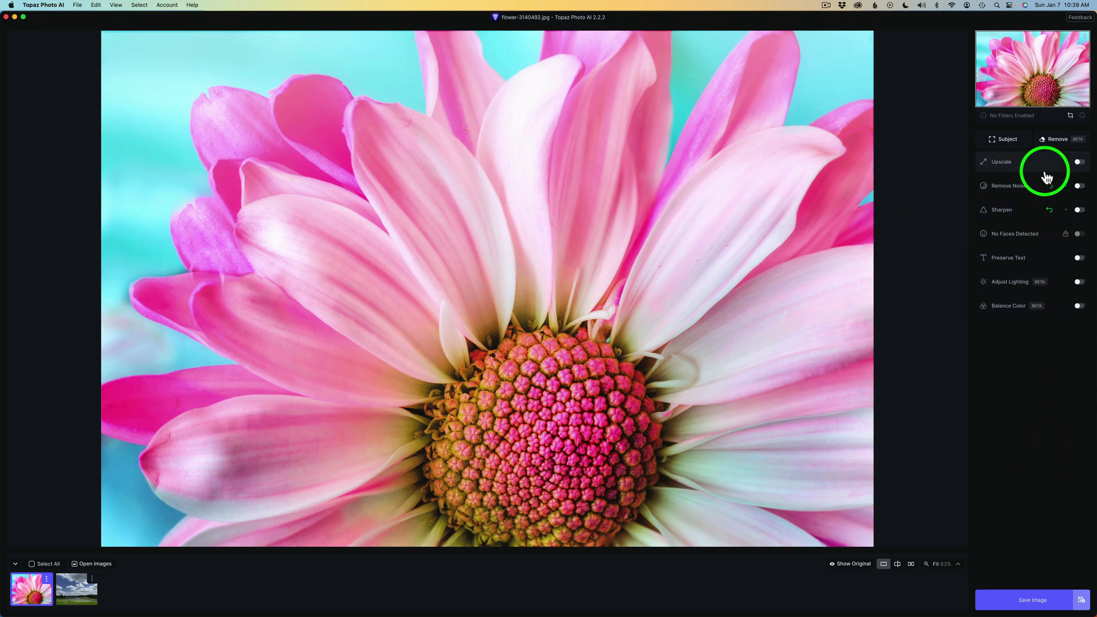
Enable Upscale on the flower photo with a 1x scale, keeping 5689 × 3803 px
left_click(1004, 163)
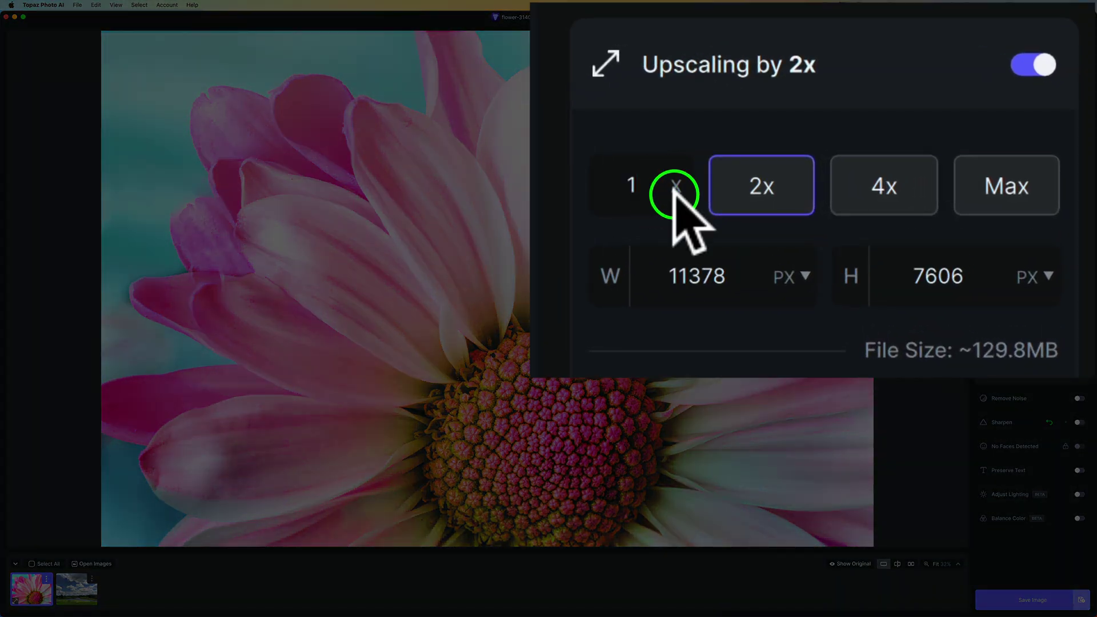
key("Return")
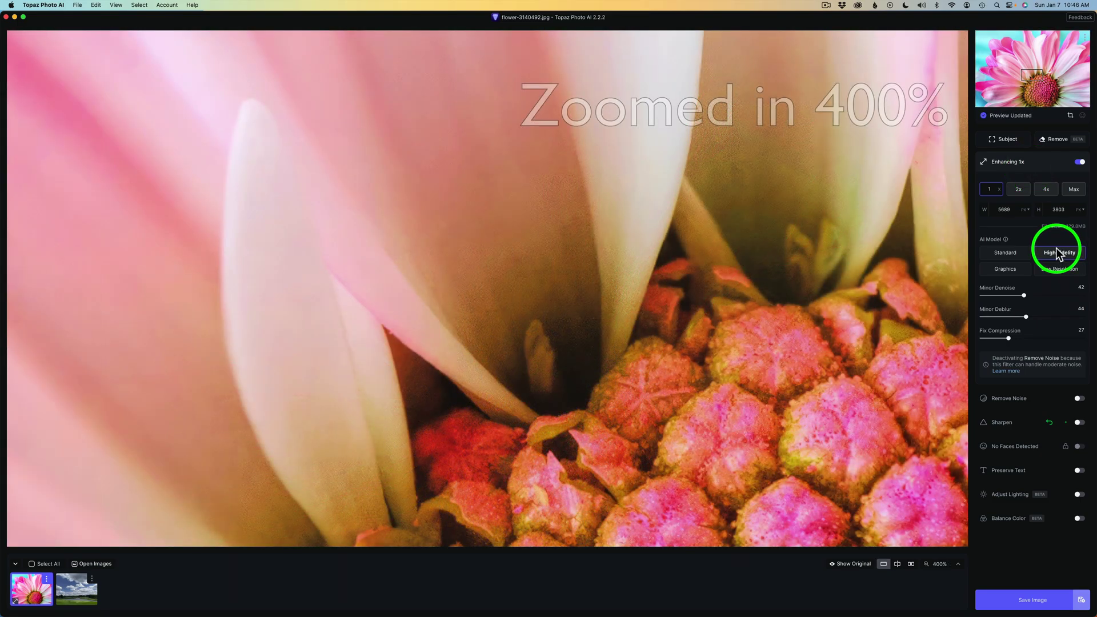
mouse_move(1002, 242)
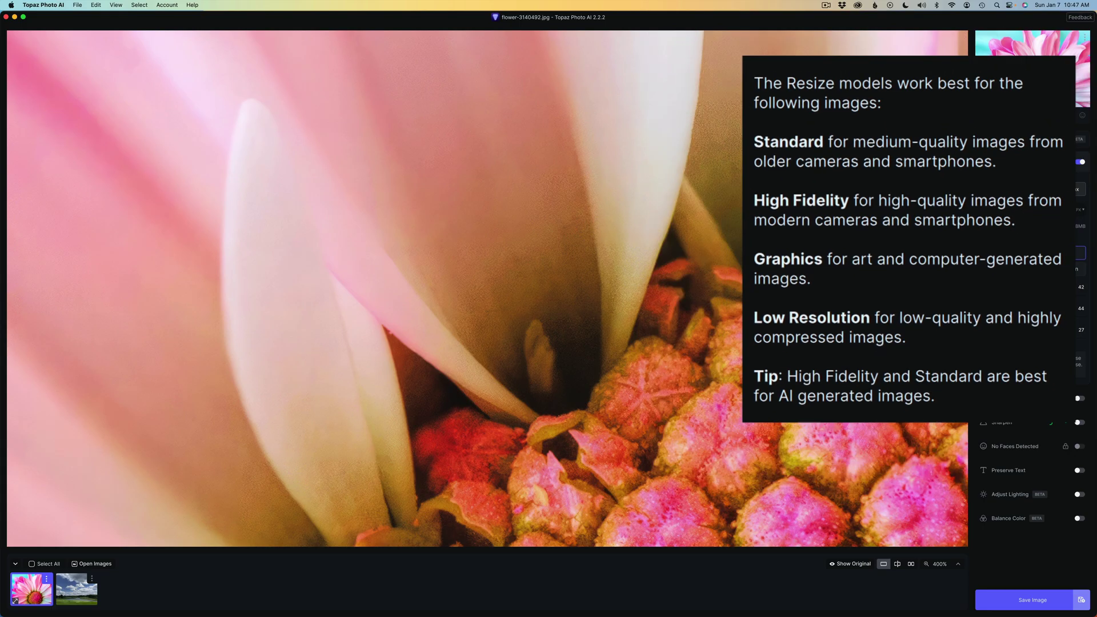
left_click(1064, 256)
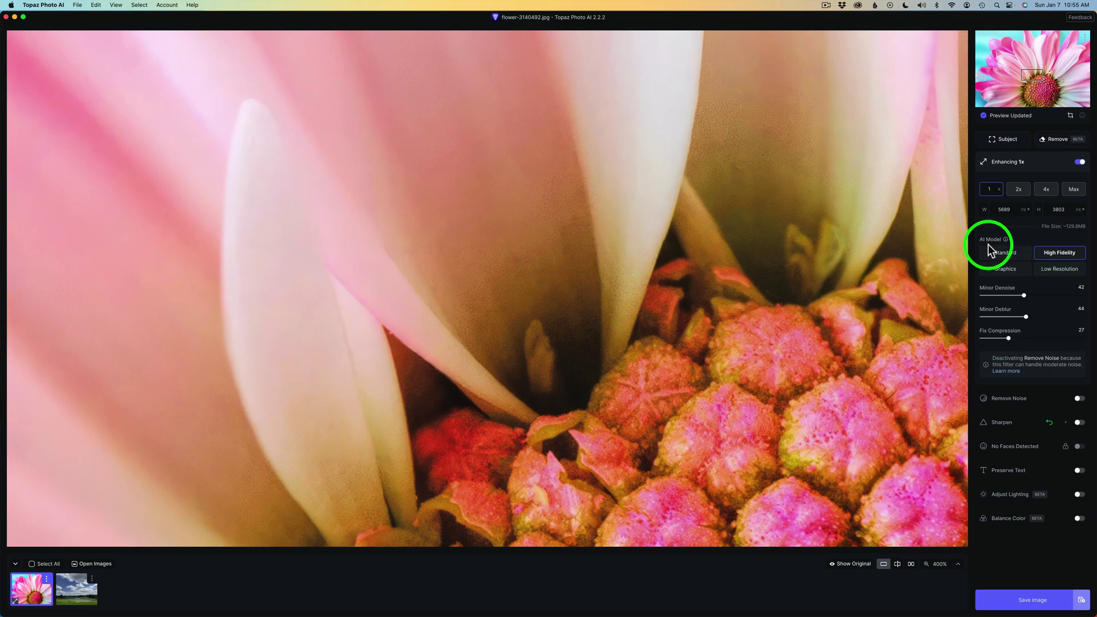
Switch the flower's AI model to Low Resolution and compare it against the original
left_click(1061, 270)
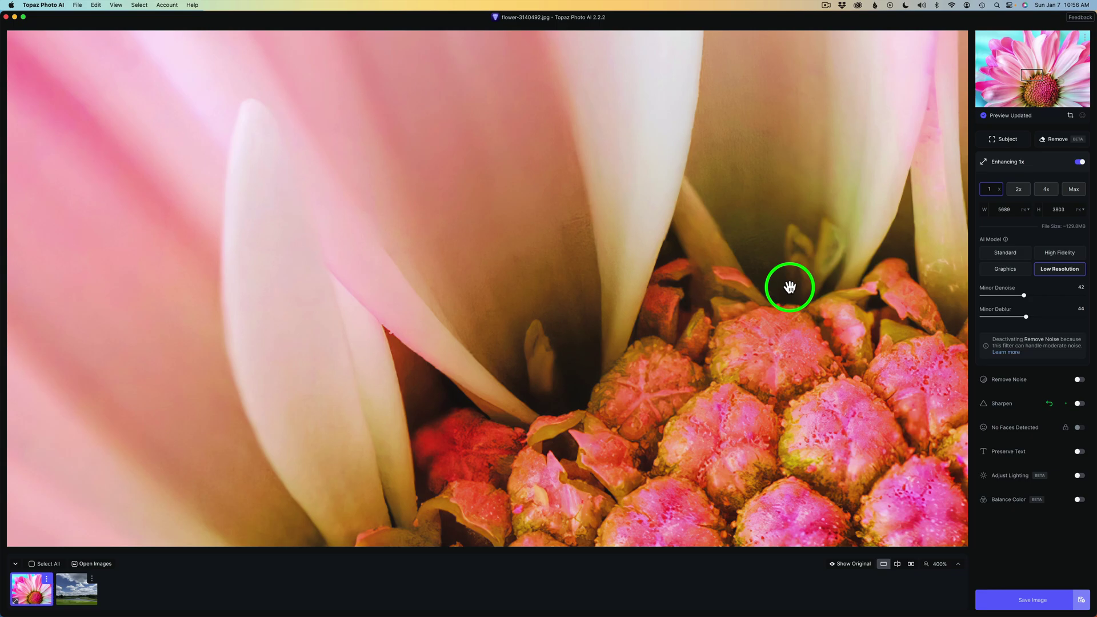
left_click(769, 252)
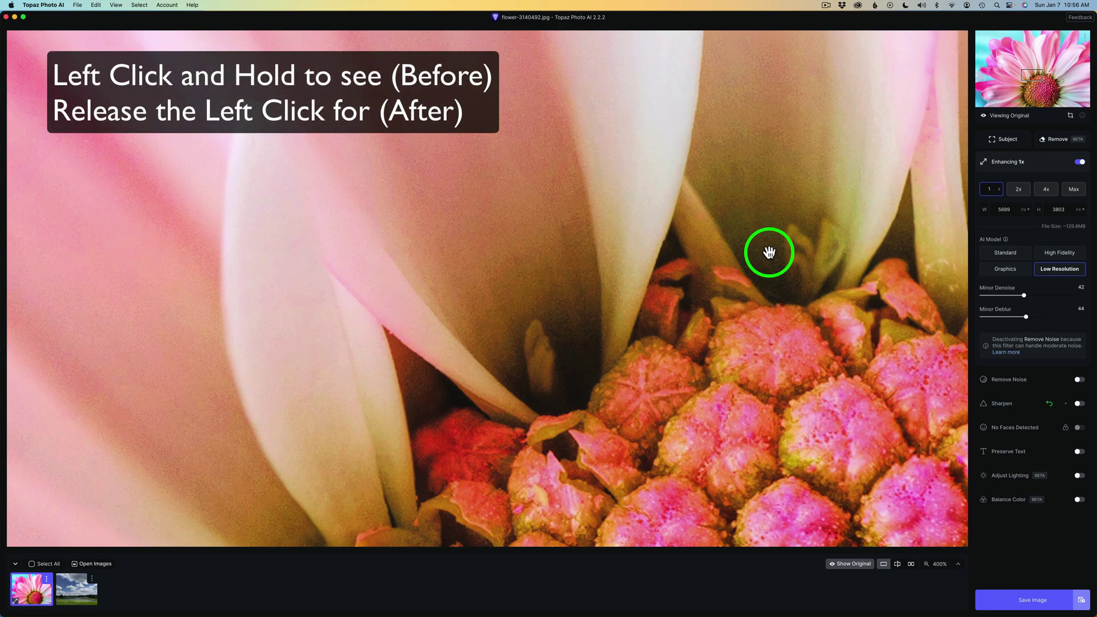
left_click_drag(769, 252, 769, 252)
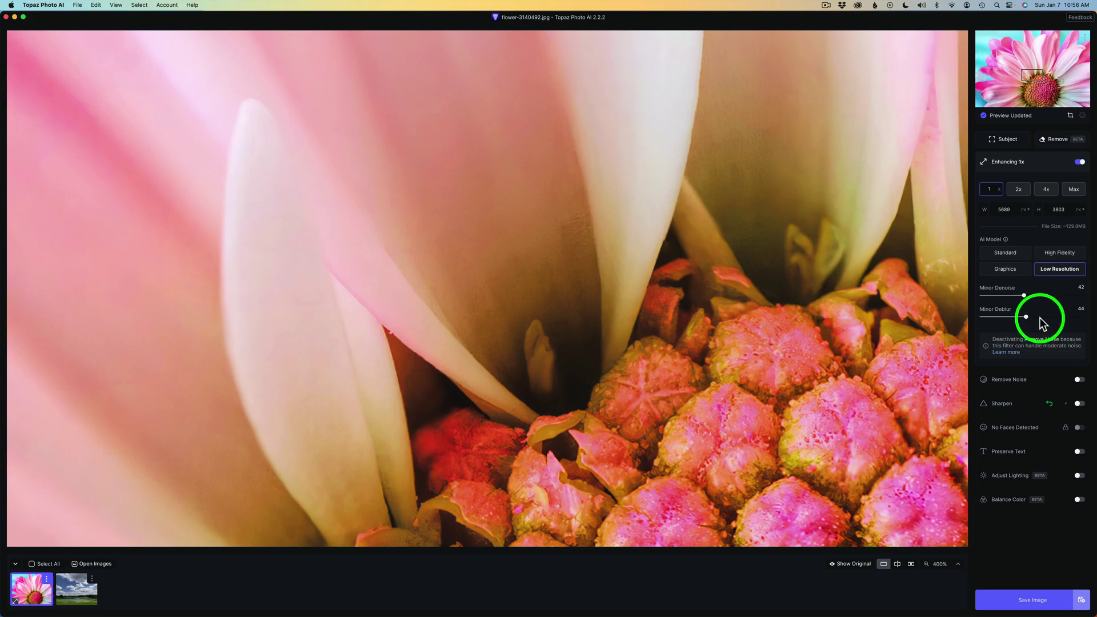
Fit the flower in view, then open the golf-course photo IMG_3694.jpeg
left_click(958, 563)
left_click(938, 504)
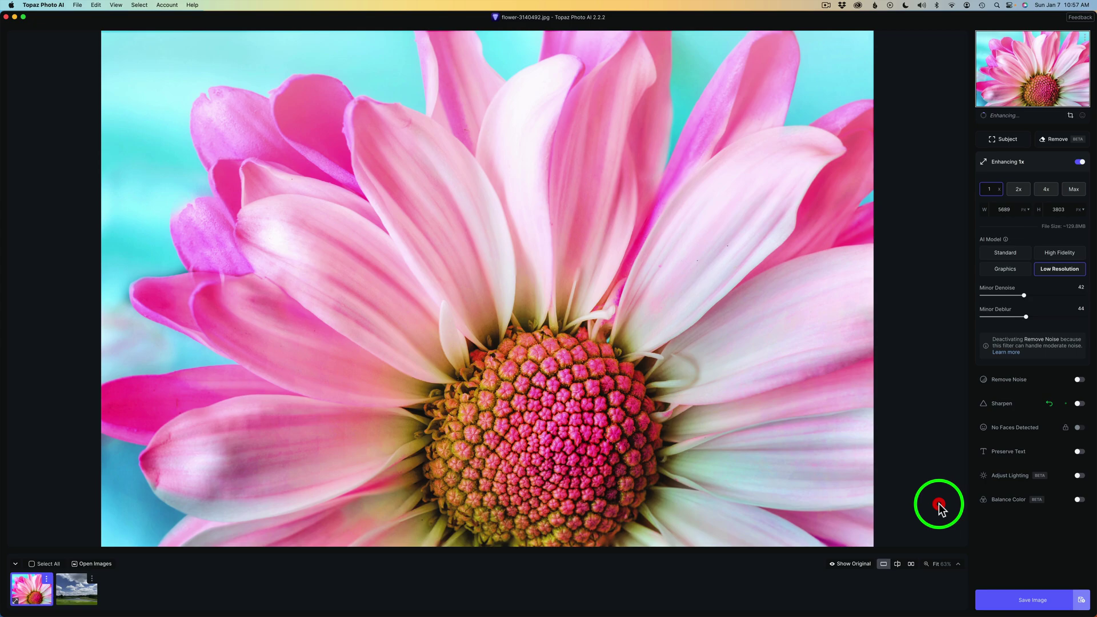
left_click(83, 595)
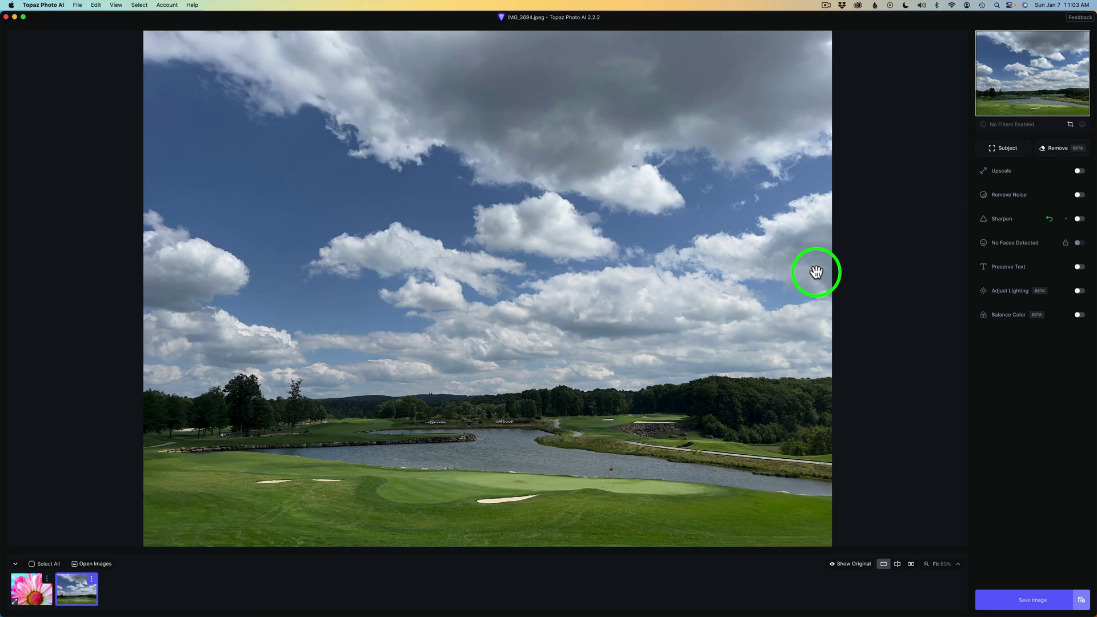
Enable Upscale on the golf-course photo and change its scale from 2x to 1x
left_click(1012, 174)
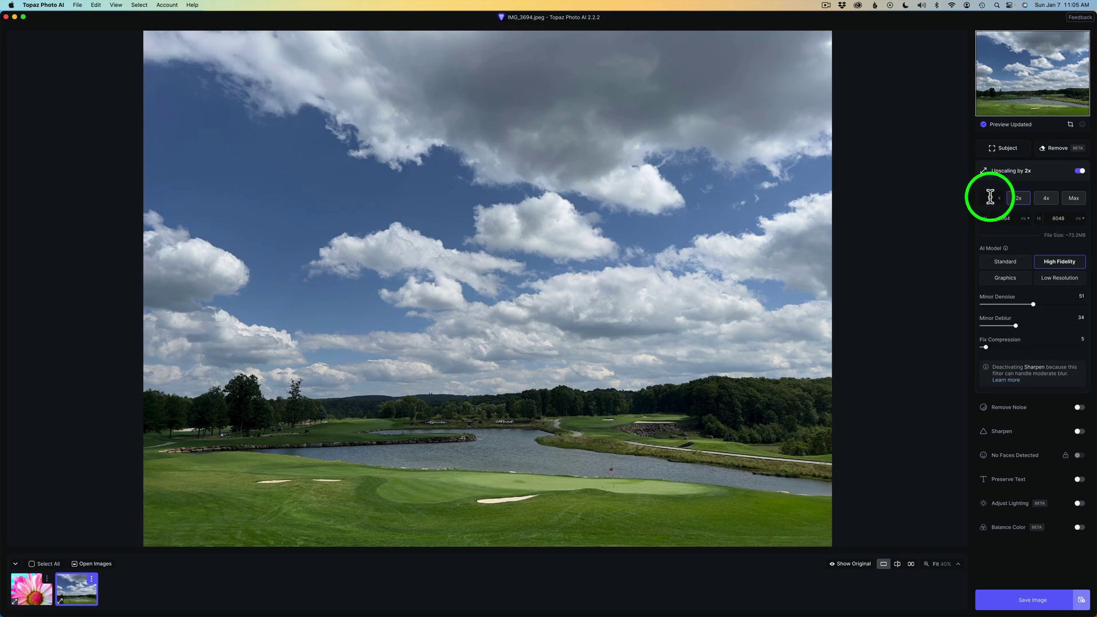
left_click(991, 199)
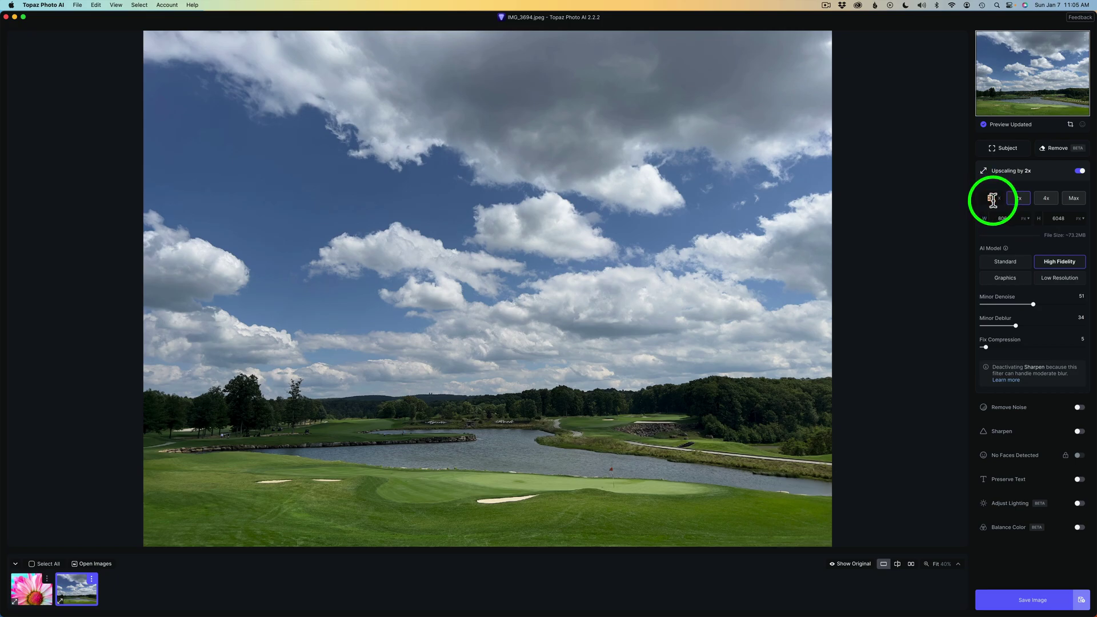
type("1")
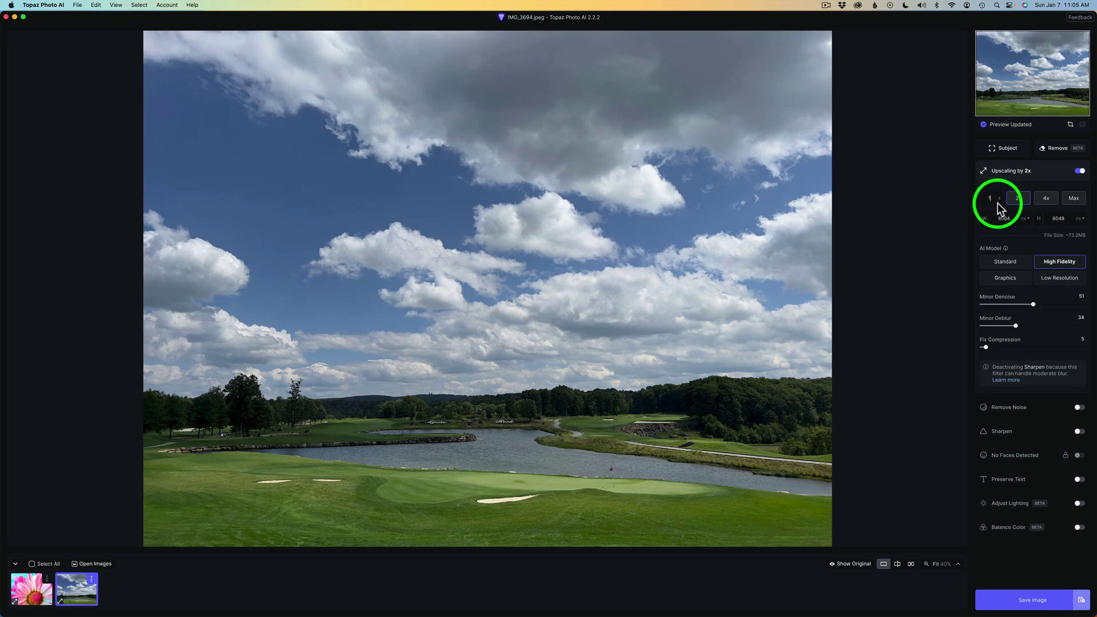
key("Return")
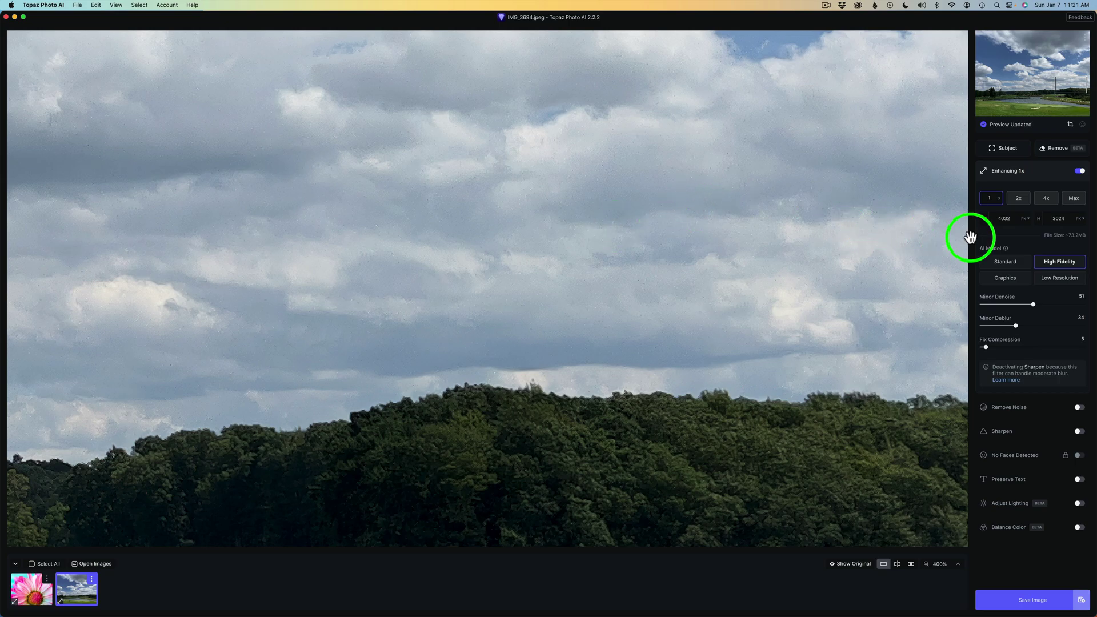
mouse_move(1004, 249)
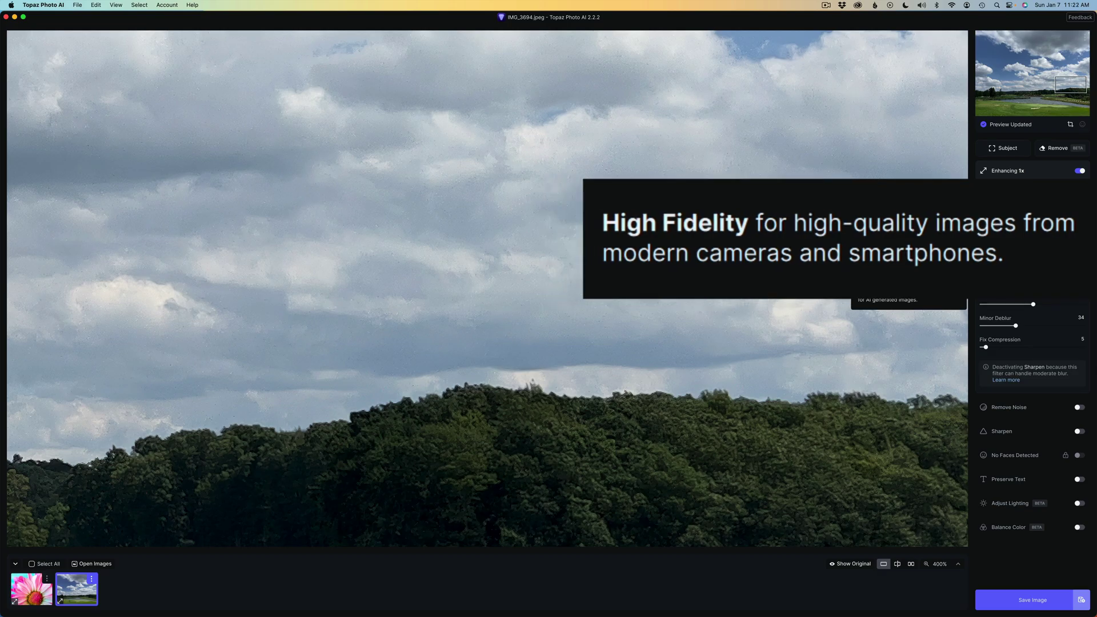
left_click(1015, 251)
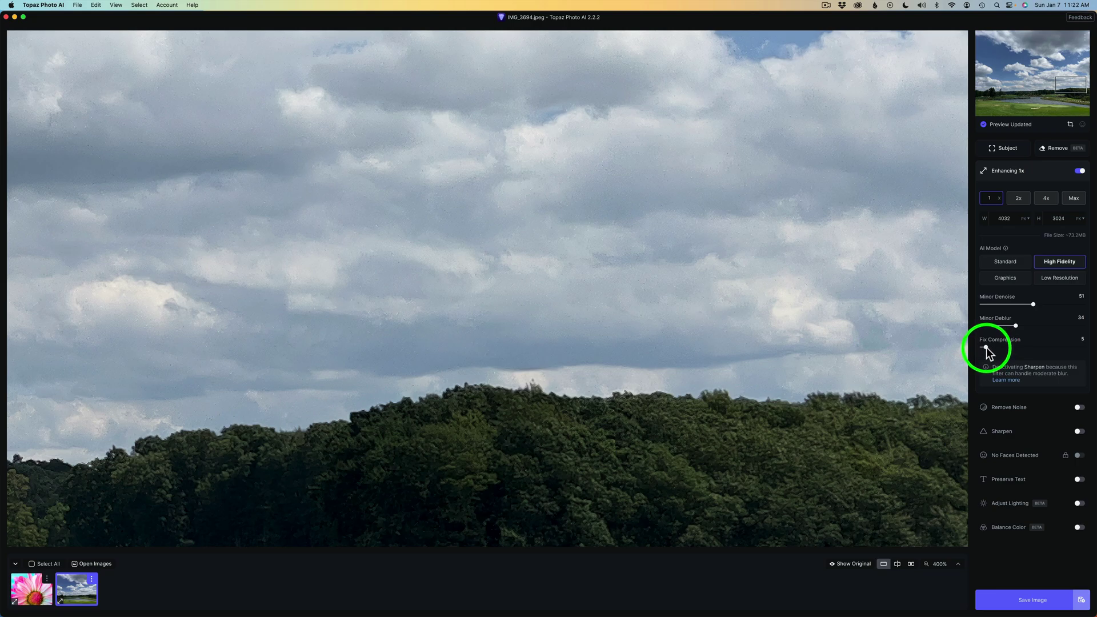
Raise the golf-course photo's Fix Compression to 80 and compare with the original
left_click_drag(985, 346, 1063, 345)
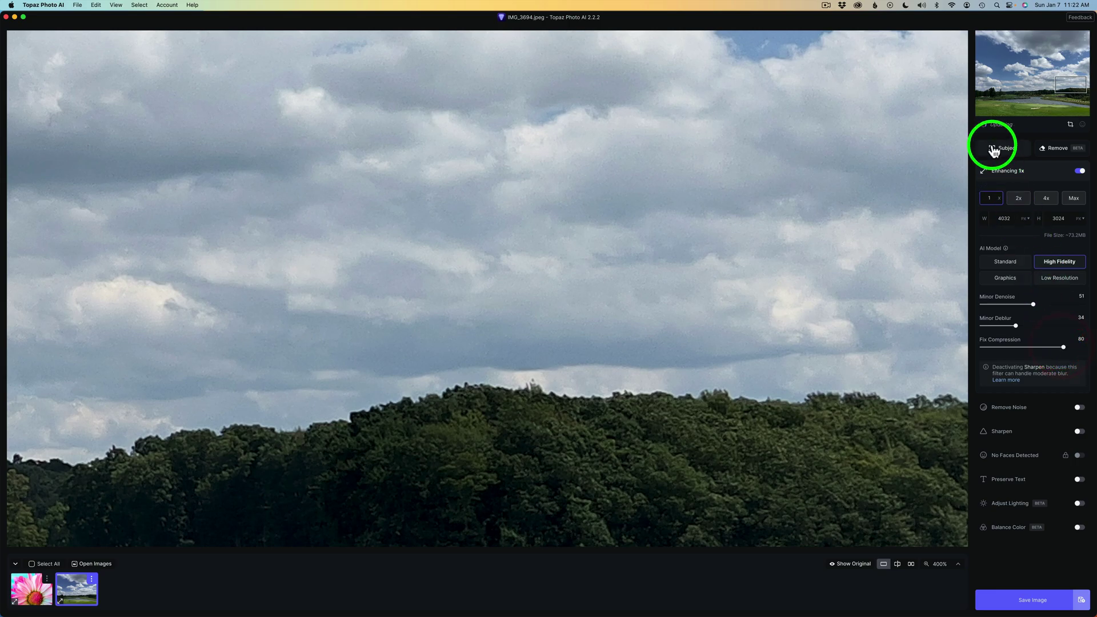
mouse_move(987, 130)
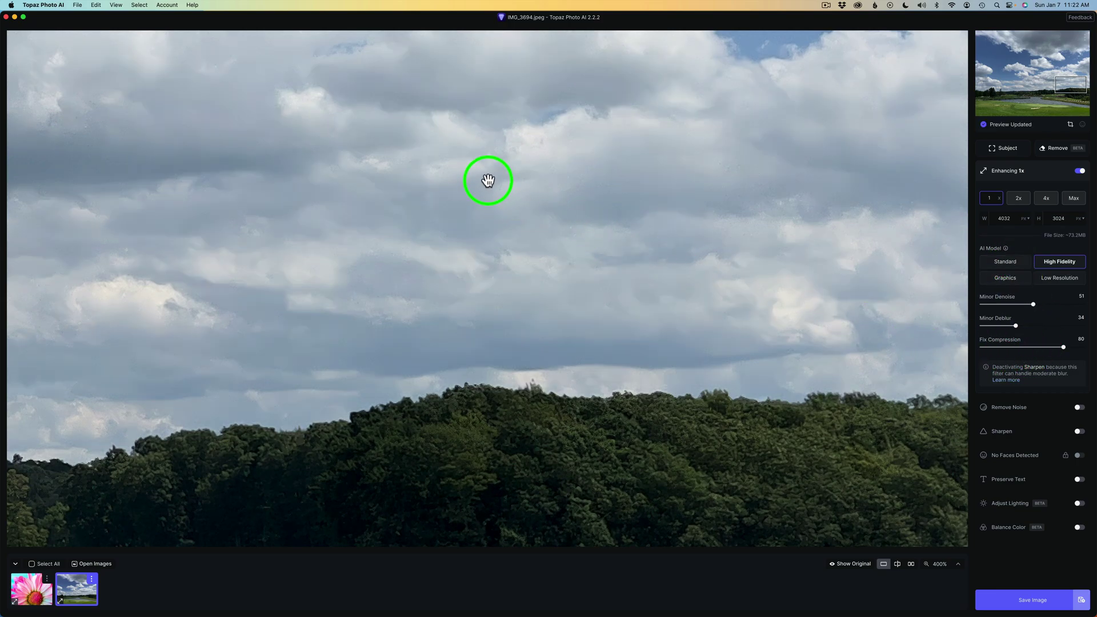
left_click(535, 197)
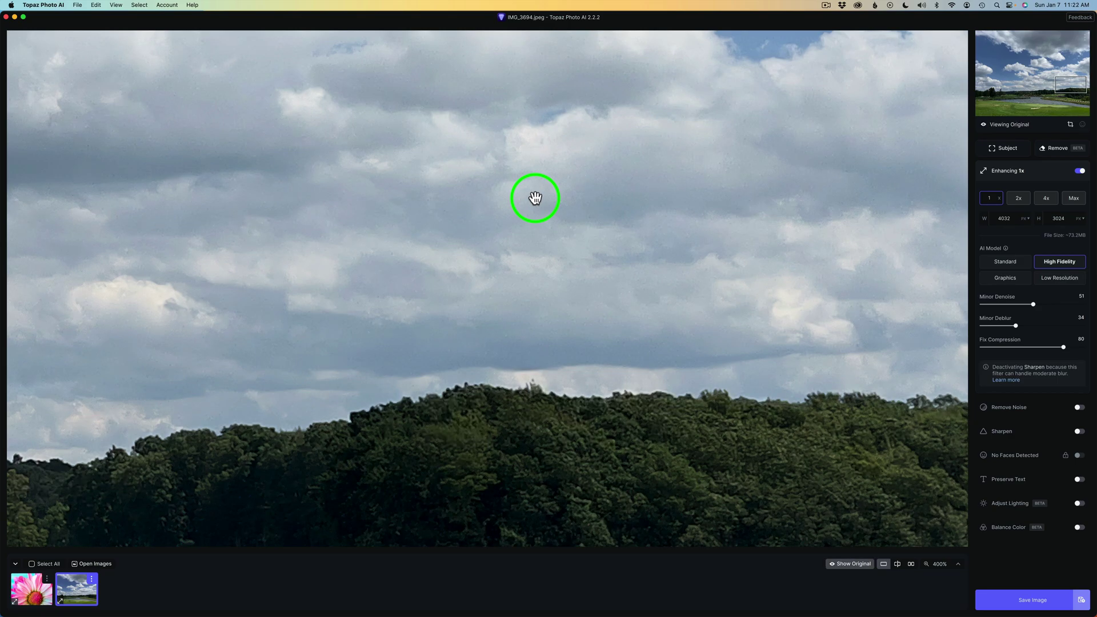
left_click(535, 198)
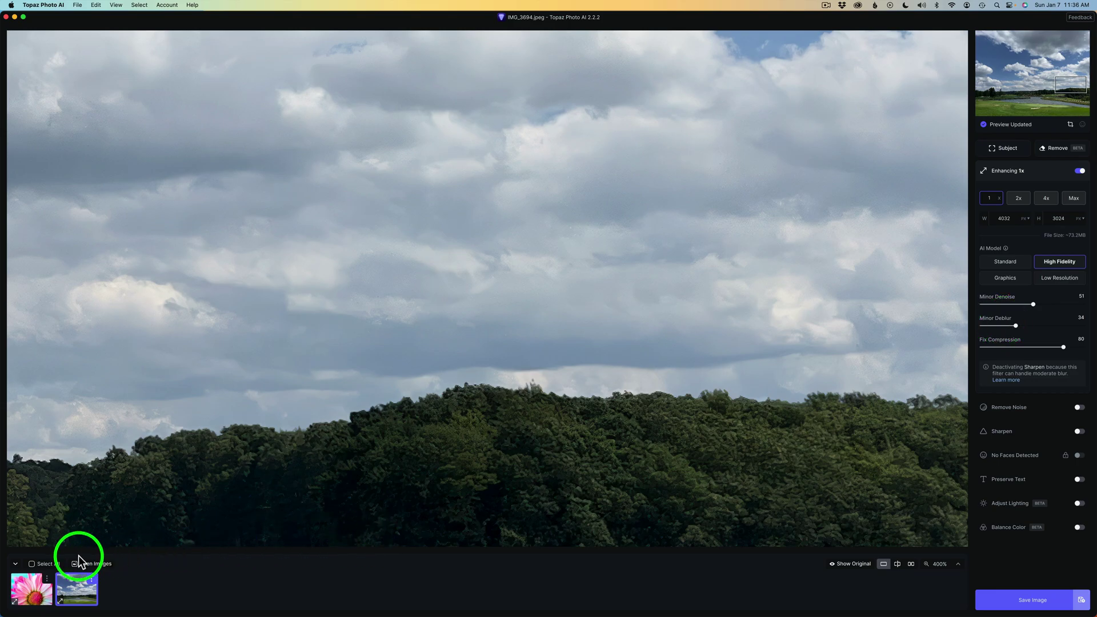
Select both photos and set Save 2 Images to JPEG format in the original folder
left_click(31, 563)
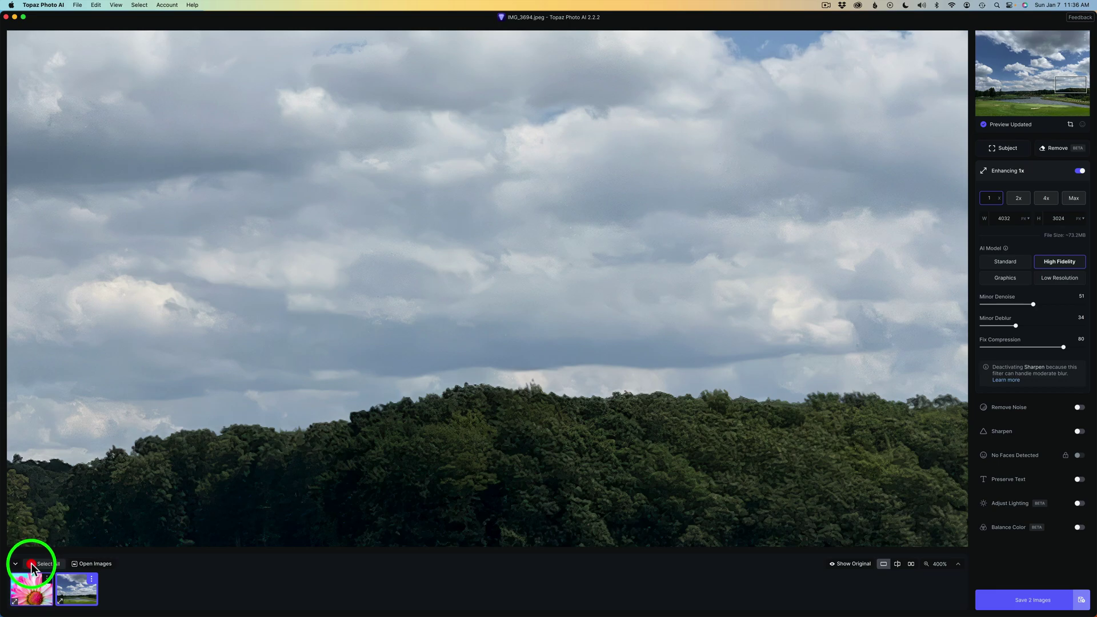
left_click(1046, 599)
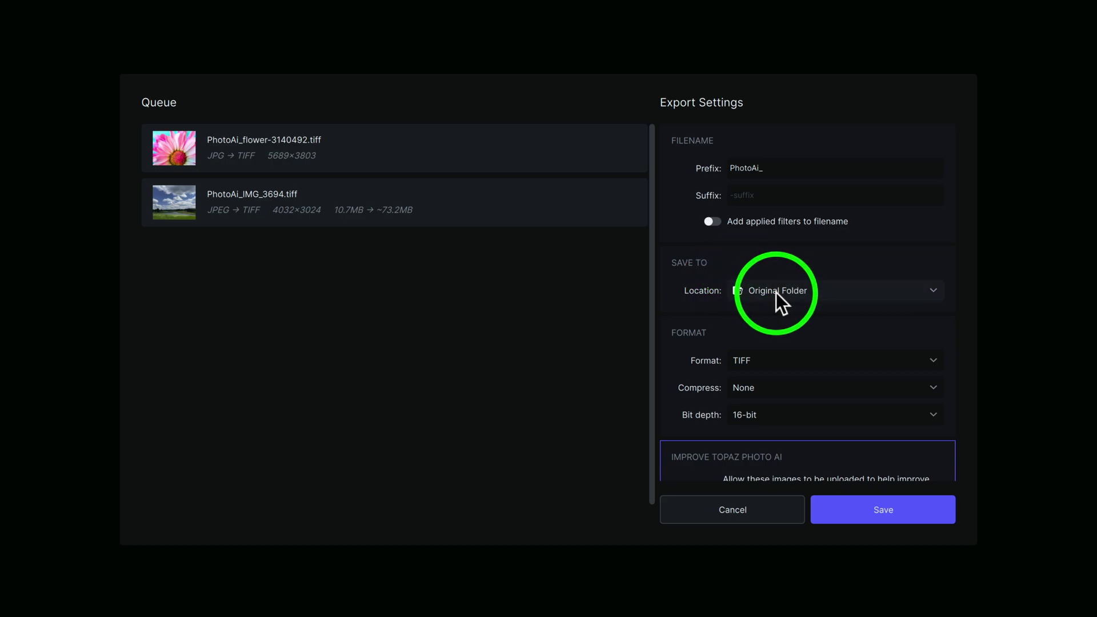
left_click(935, 290)
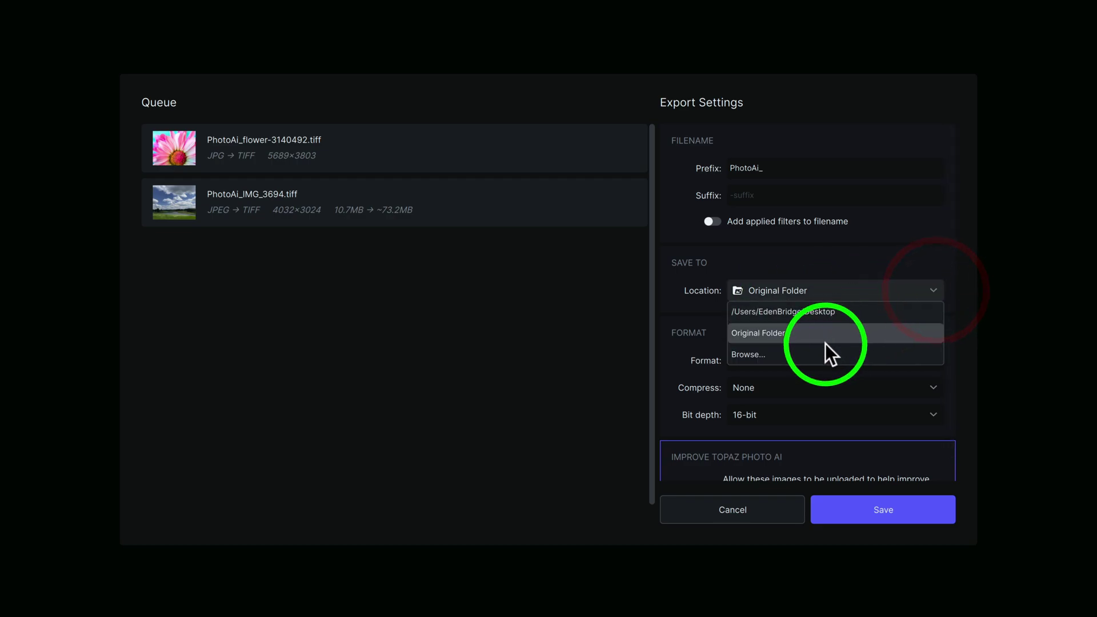
left_click(834, 267)
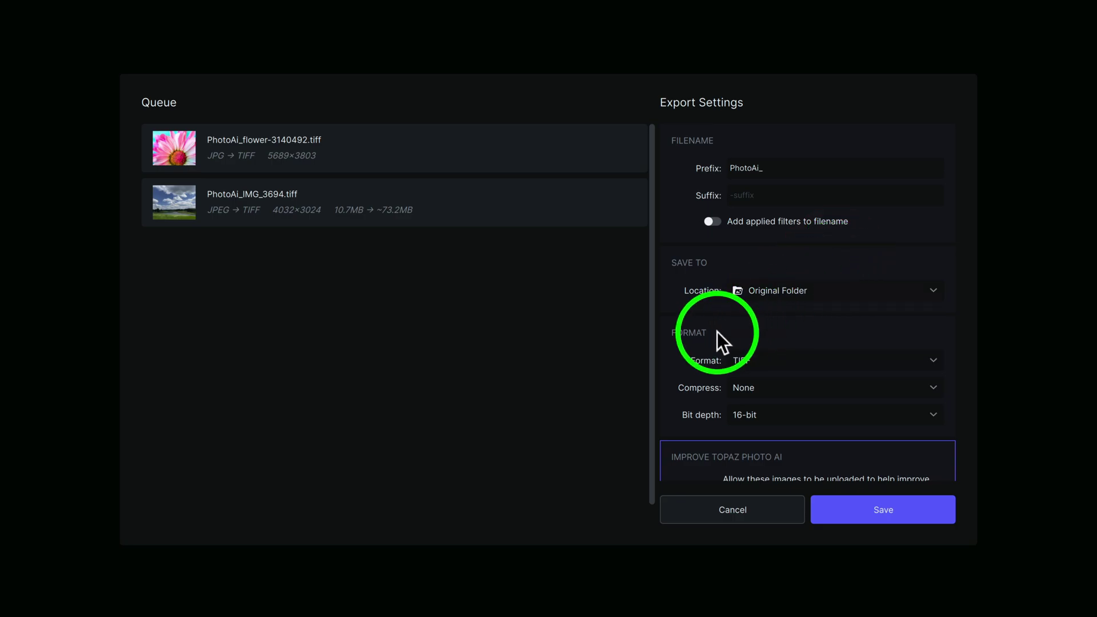
left_click(933, 363)
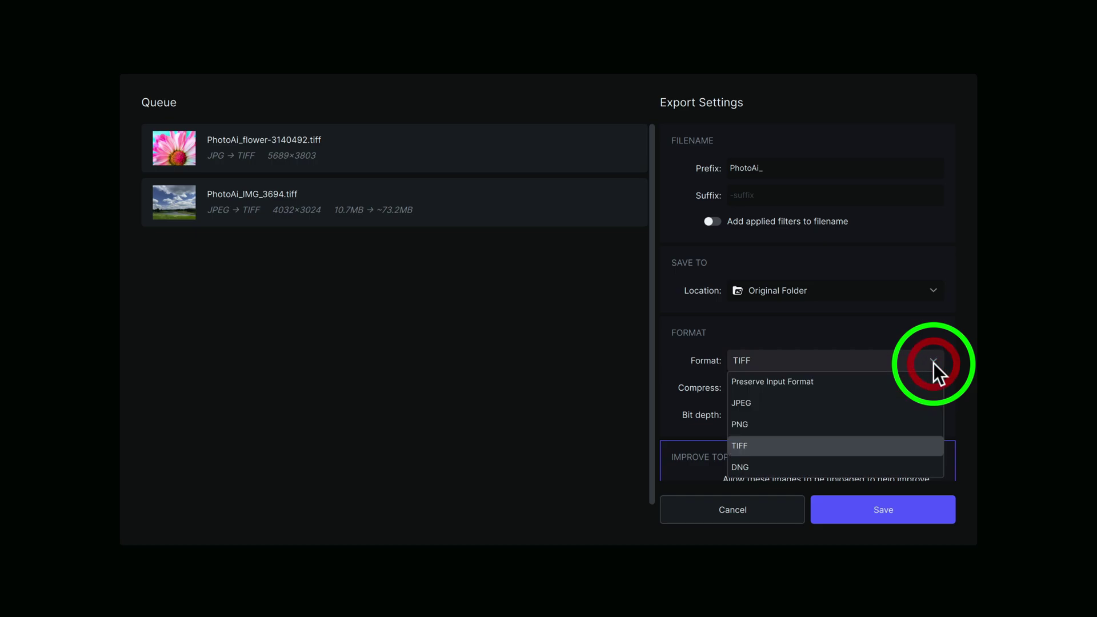
left_click(800, 403)
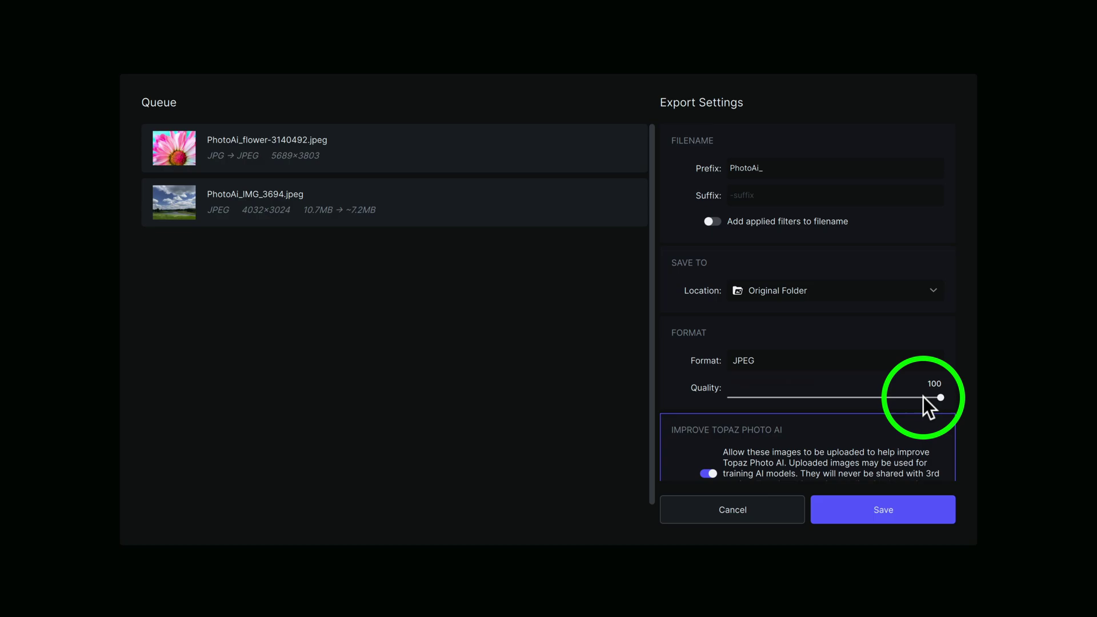